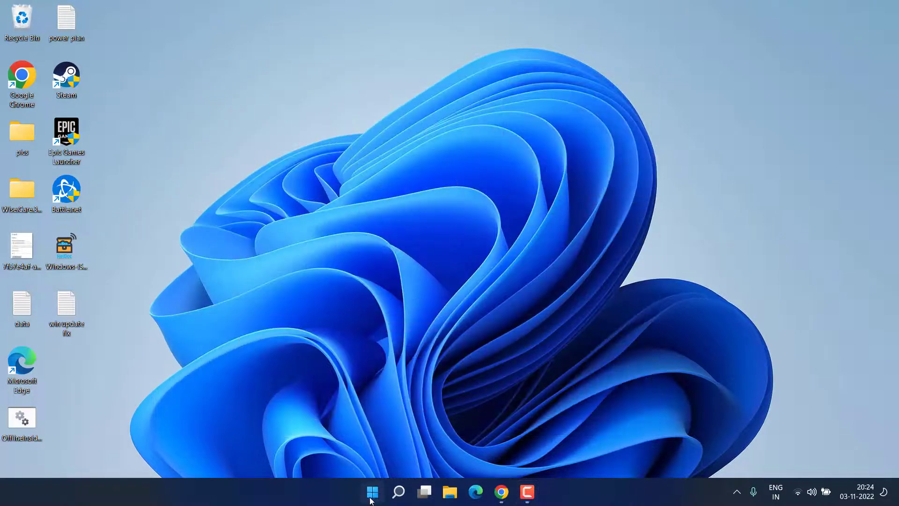
# - Launch System Configuration by running msconfig from the Win+X Run box
pyautogui.rightClick(370, 499)
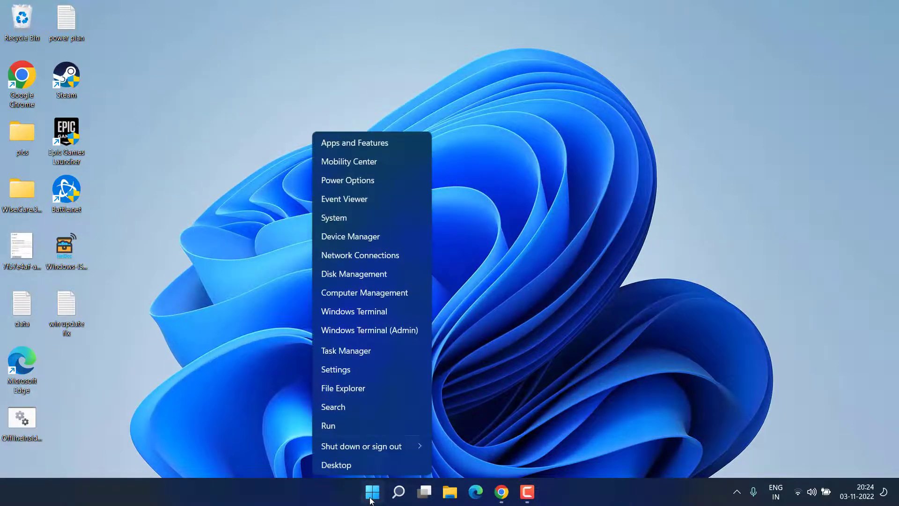
pyautogui.click(337, 426)
pyautogui.write('msconfig')
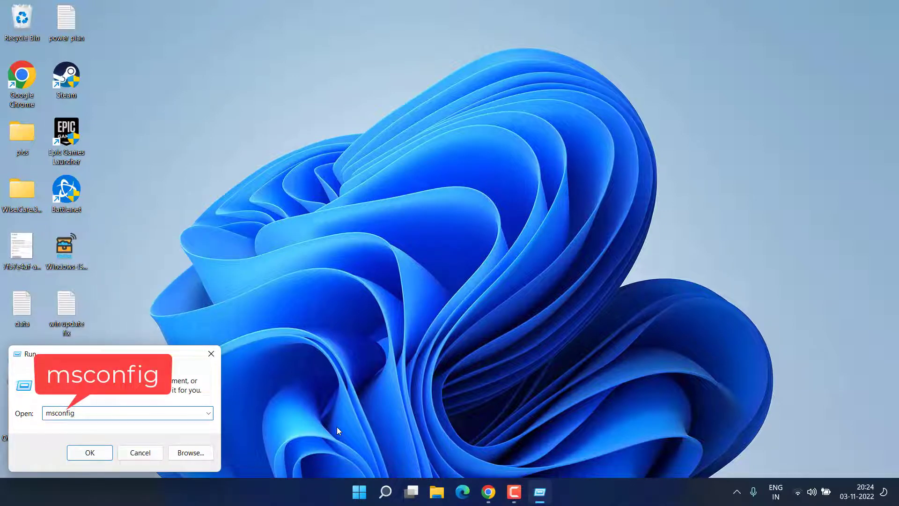
pyautogui.press('Return')
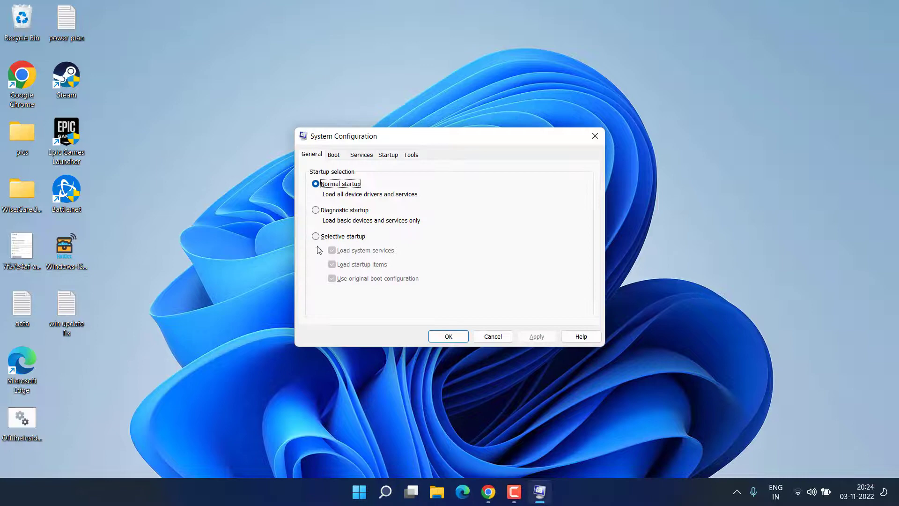
# - On the Services tab, hide all Microsoft services and disable all remaining ones
pyautogui.click(362, 155)
pyautogui.click(395, 379)
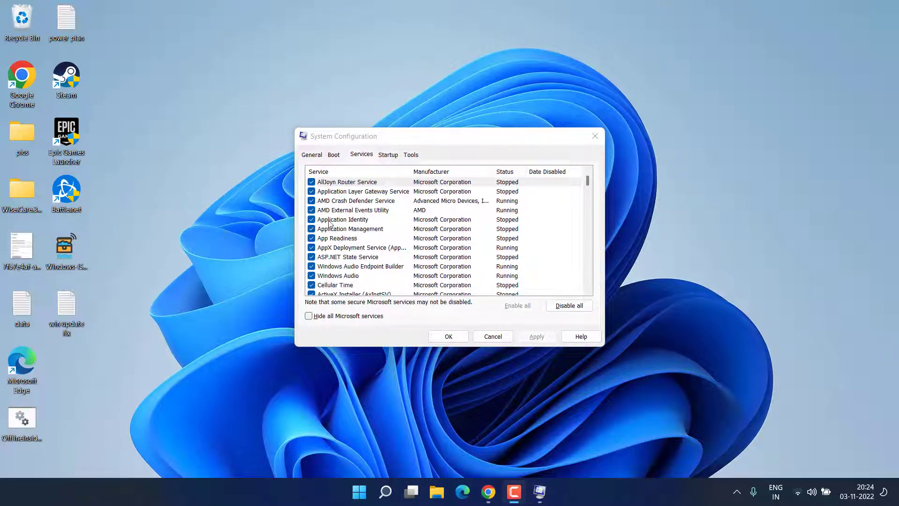
pyautogui.click(317, 316)
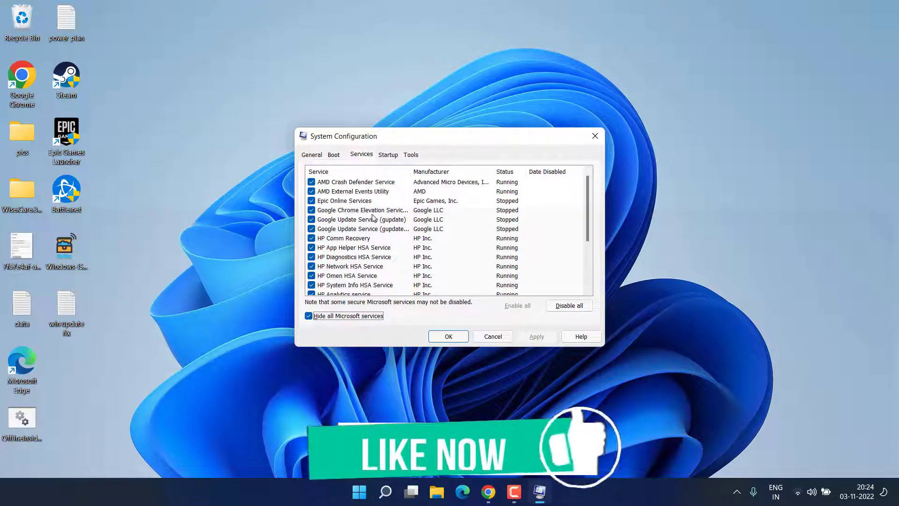
pyautogui.click(573, 307)
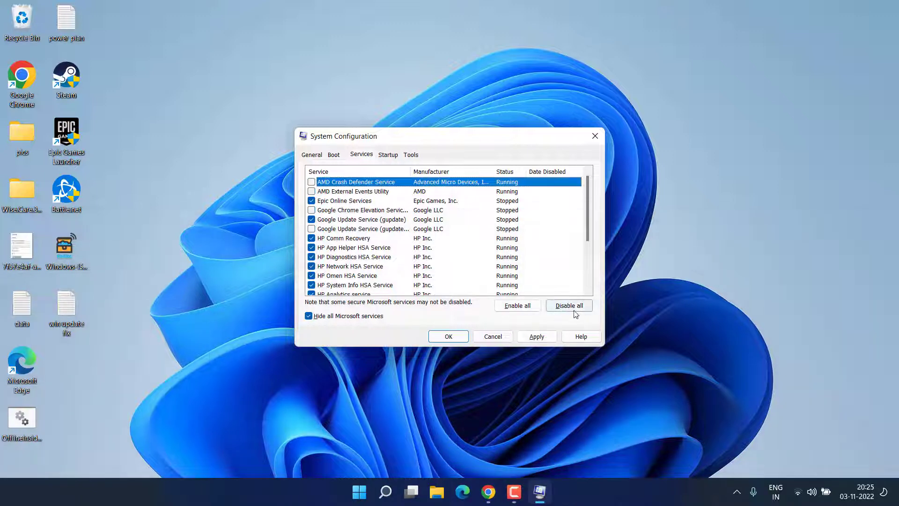
pyautogui.click(577, 309)
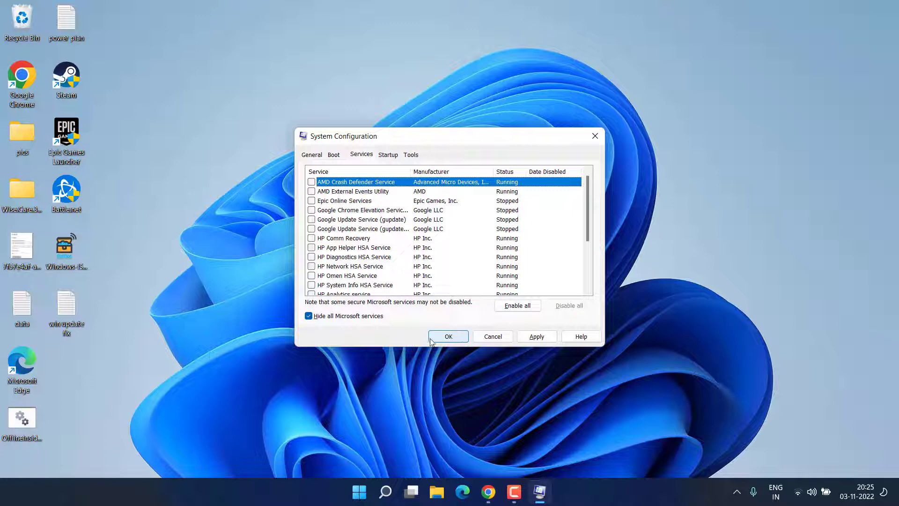
# - Confirm the service changes, then open 'win update fix' in Notepad and review its commands
pyautogui.click(497, 336)
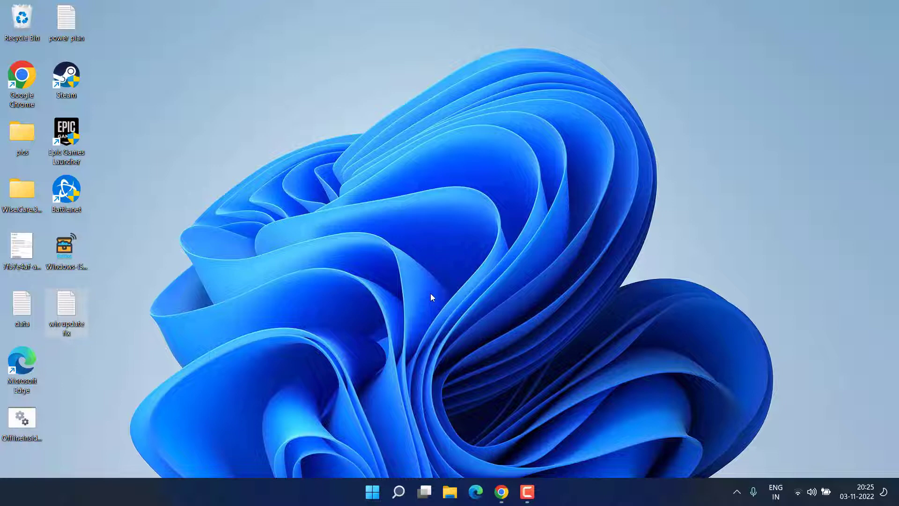
pyautogui.doubleClick(67, 308)
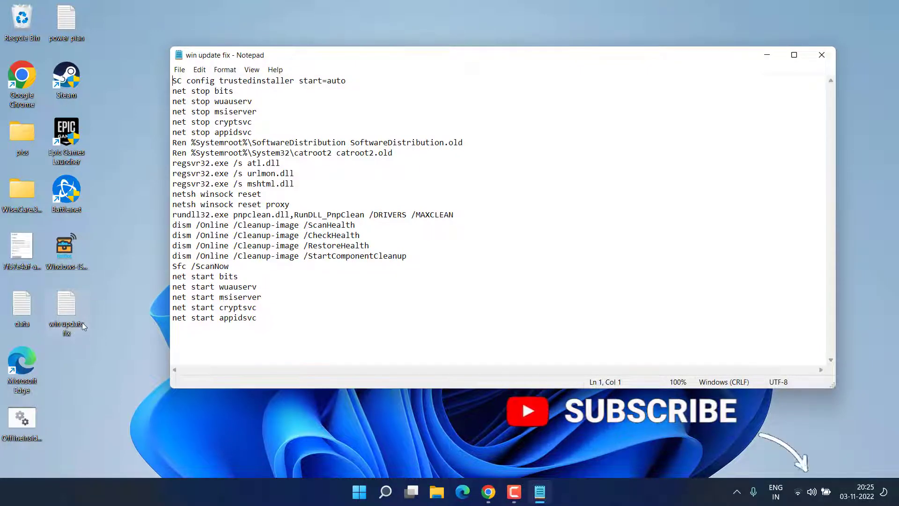
pyautogui.moveTo(282, 335); pyautogui.dragTo(172, 69)
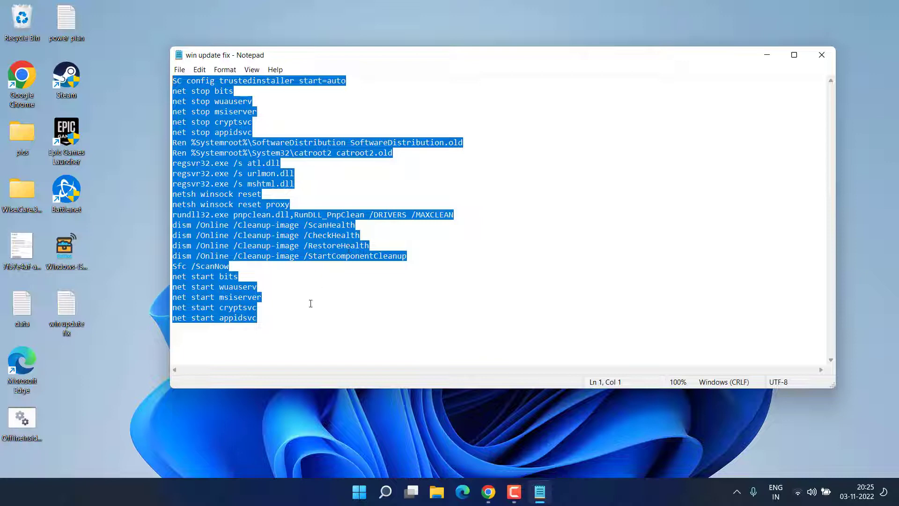
pyautogui.click(296, 330)
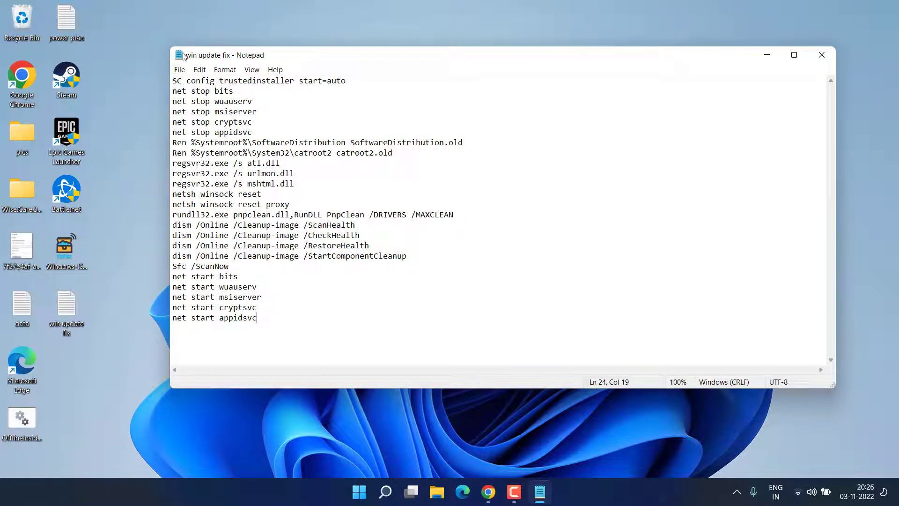
pyautogui.moveTo(270, 323); pyautogui.dragTo(167, 67)
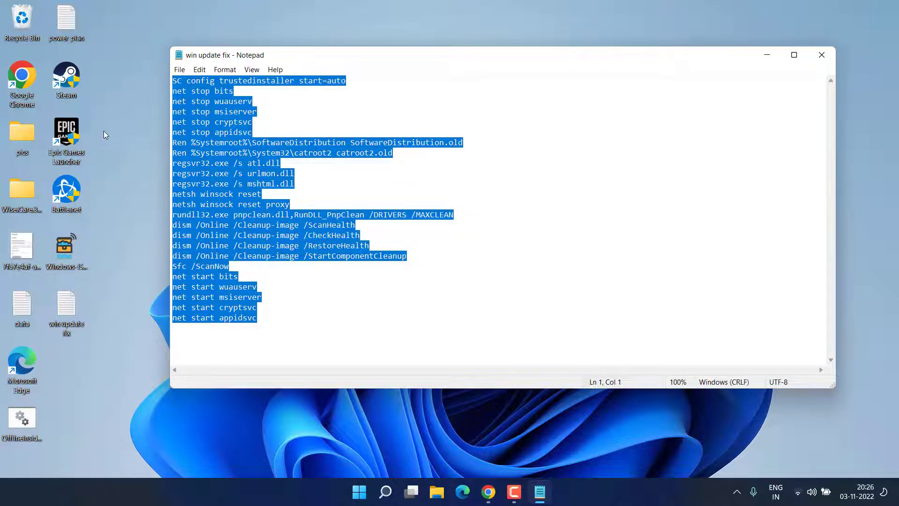
pyautogui.click(303, 308)
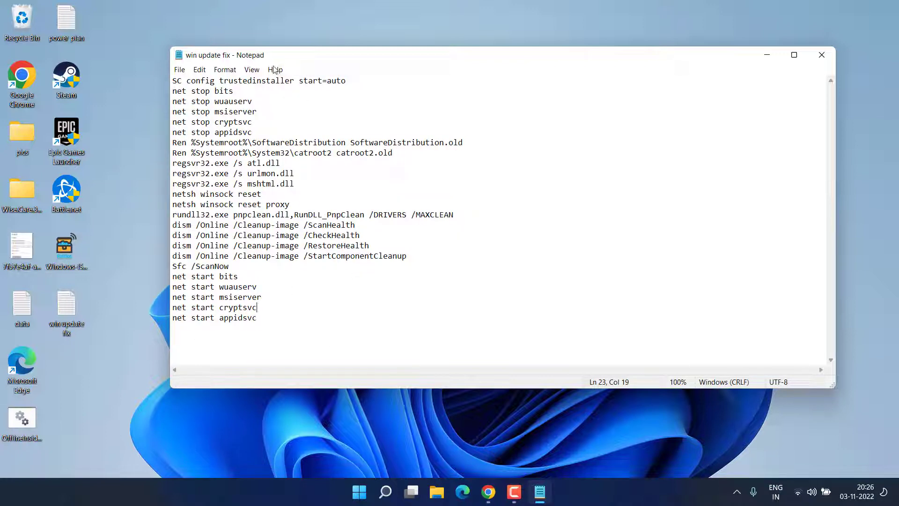
# - Save the script to the Desktop as windowsupdatefix.bat with Save as type set to All Files
pyautogui.click(180, 71)
pyautogui.click(181, 74)
pyautogui.click(180, 73)
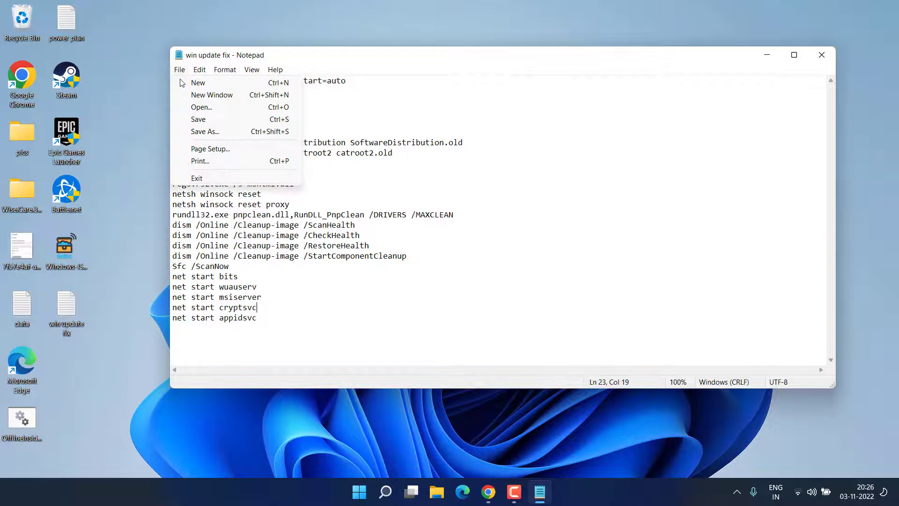
pyautogui.click(201, 133)
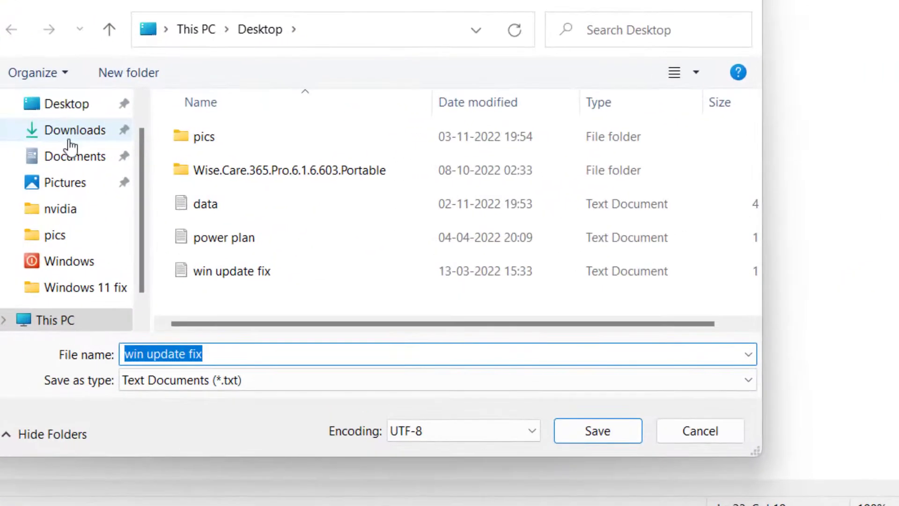
pyautogui.click(132, 128)
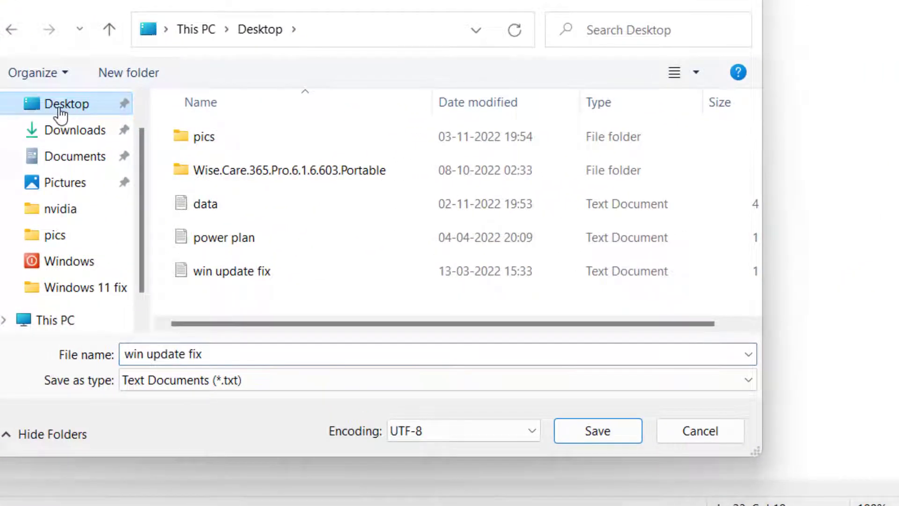
pyautogui.click(218, 352)
pyautogui.write('wi')
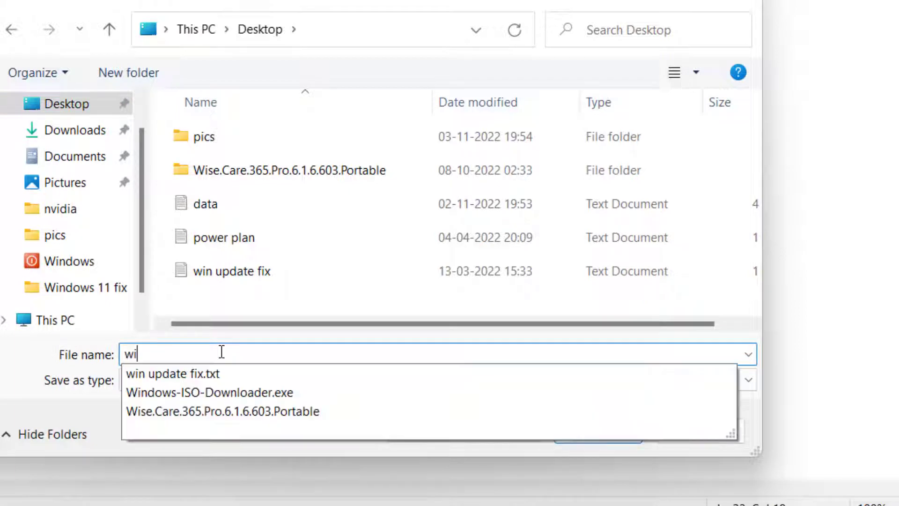
pyautogui.write('ndowsupdate')
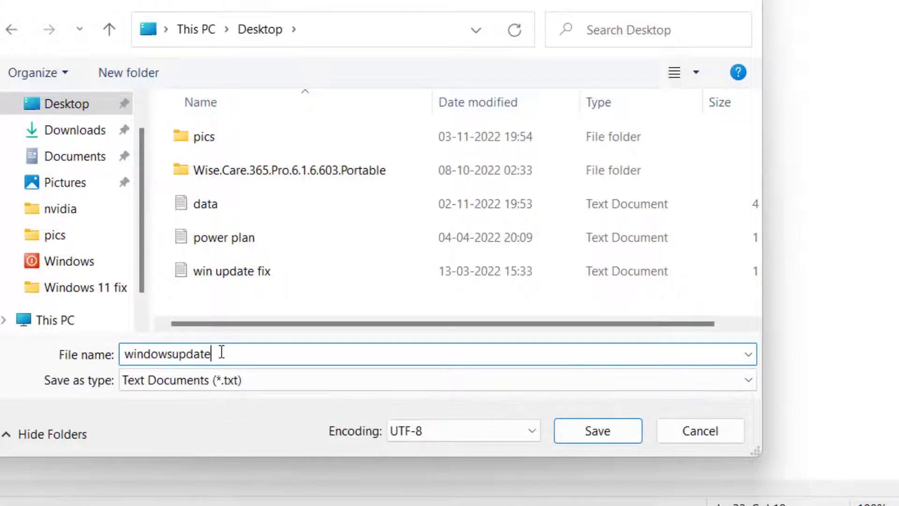
pyautogui.write('fix.bat')
pyautogui.click(192, 387)
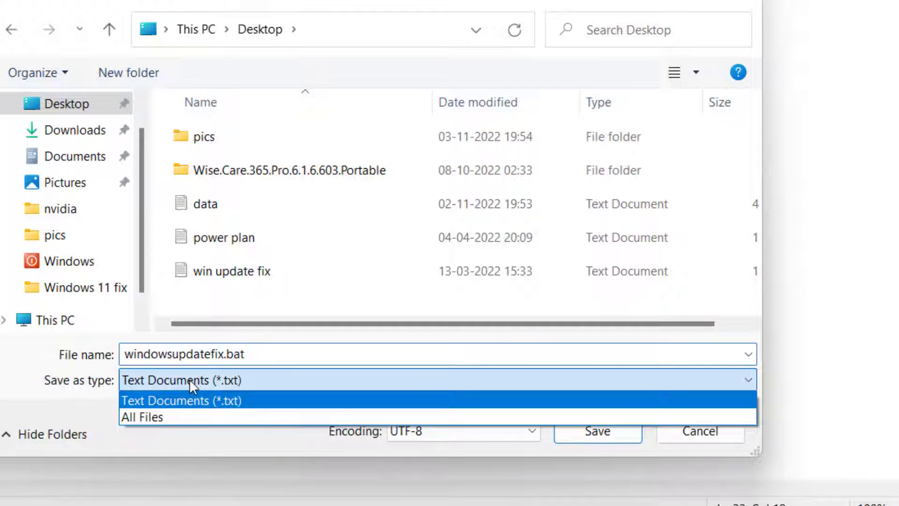
pyautogui.click(145, 417)
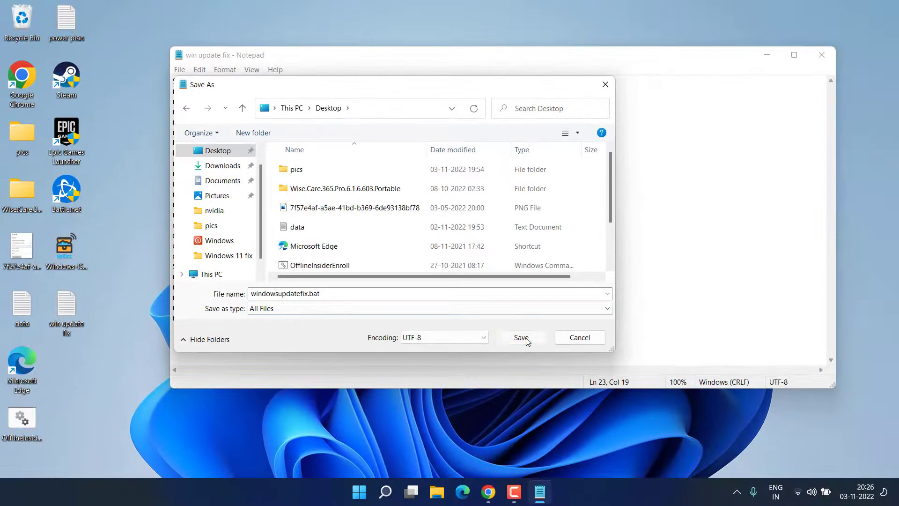
pyautogui.click(542, 362)
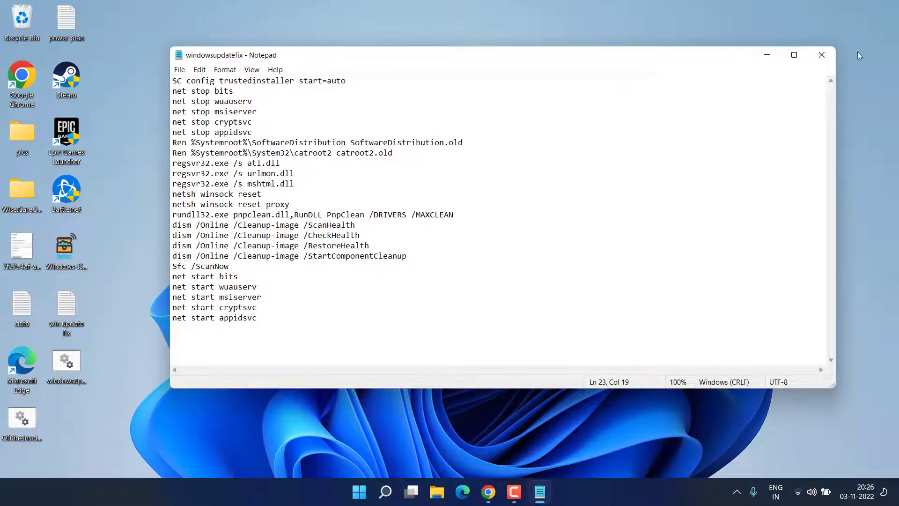
# - Close Notepad and bring up the actions menu for windowsupdatefix.bat on the desktop
pyautogui.click(831, 58)
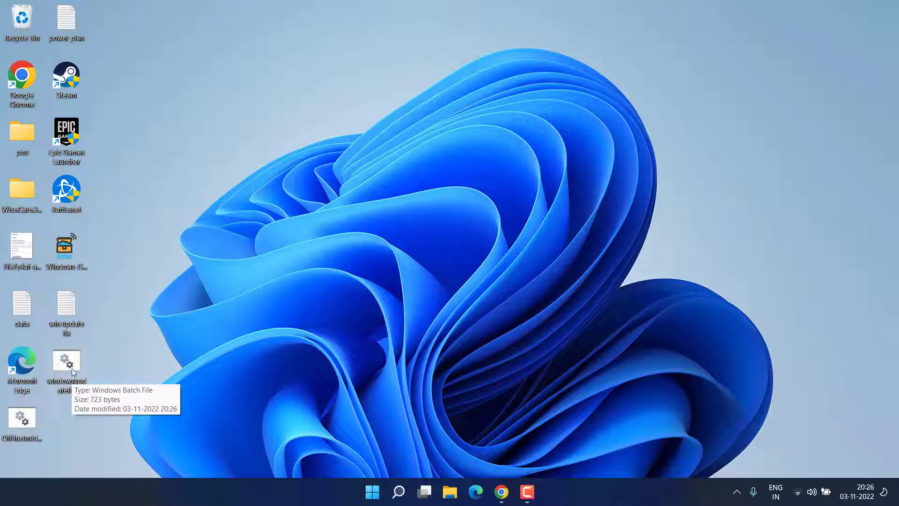
pyautogui.rightClick(70, 374)
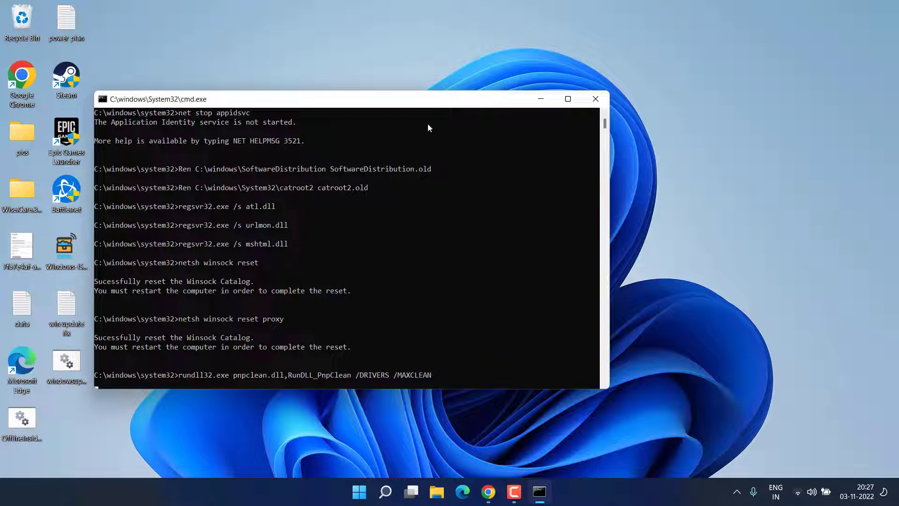
# - Go to Settings > System > Recovery, briefly checking the DISM progress in Command Prompt
pyautogui.click(541, 100)
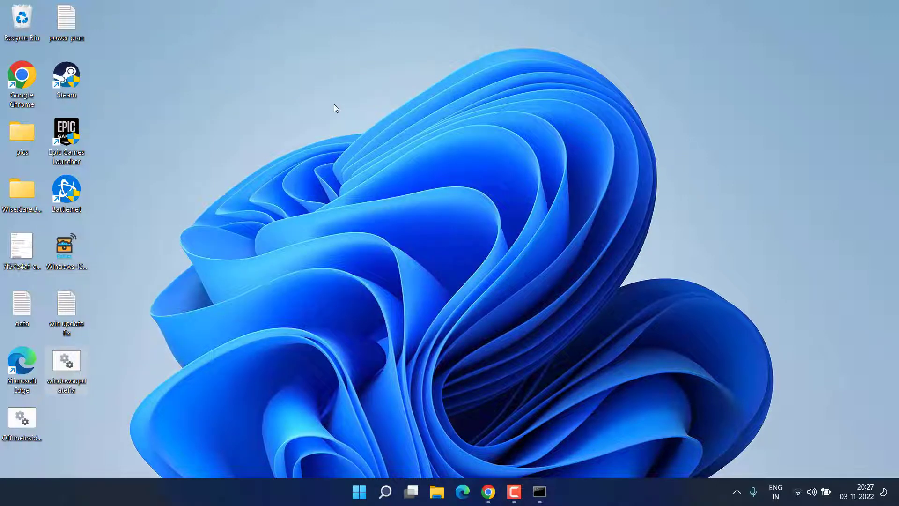
pyautogui.press('super+i')
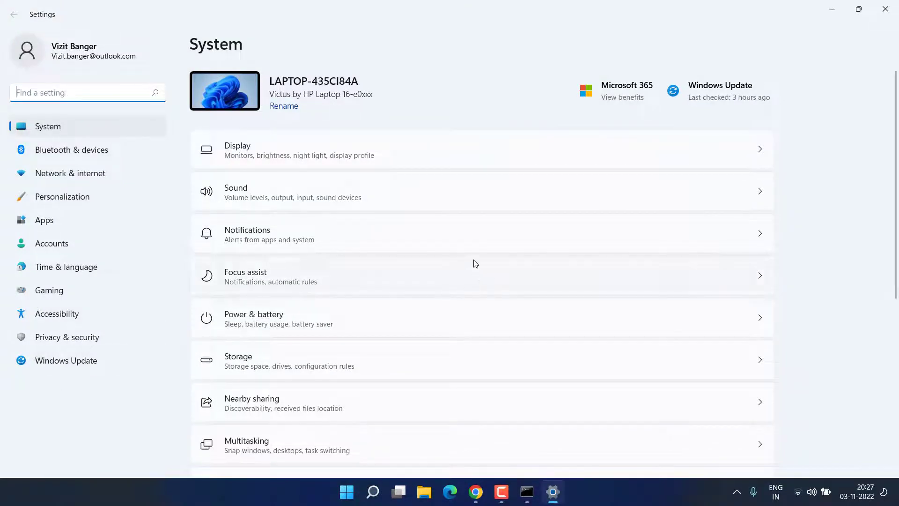
pyautogui.scroll(-5, 475, 258)
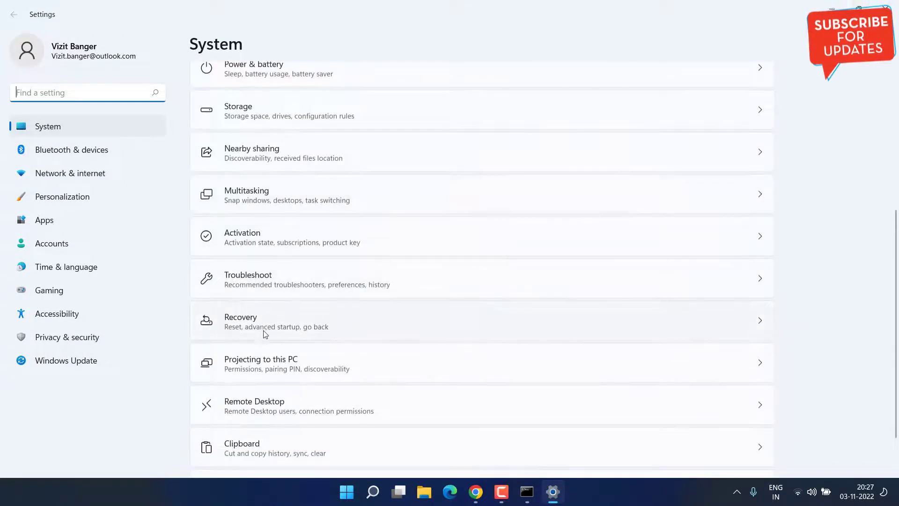
pyautogui.click(284, 328)
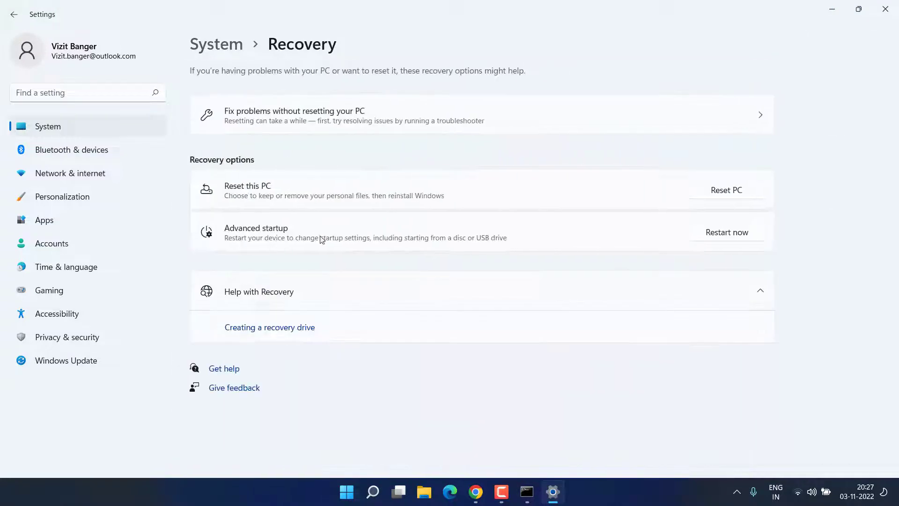
pyautogui.click(533, 495)
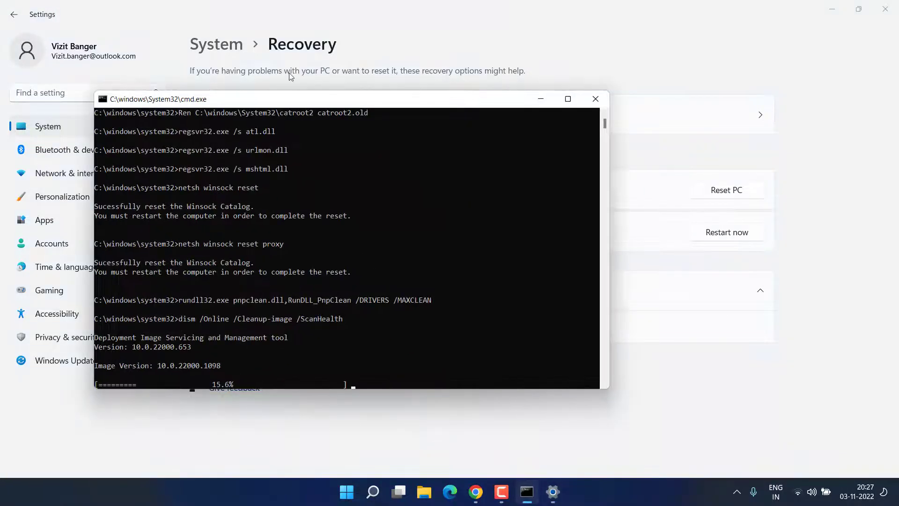
pyautogui.click(541, 99)
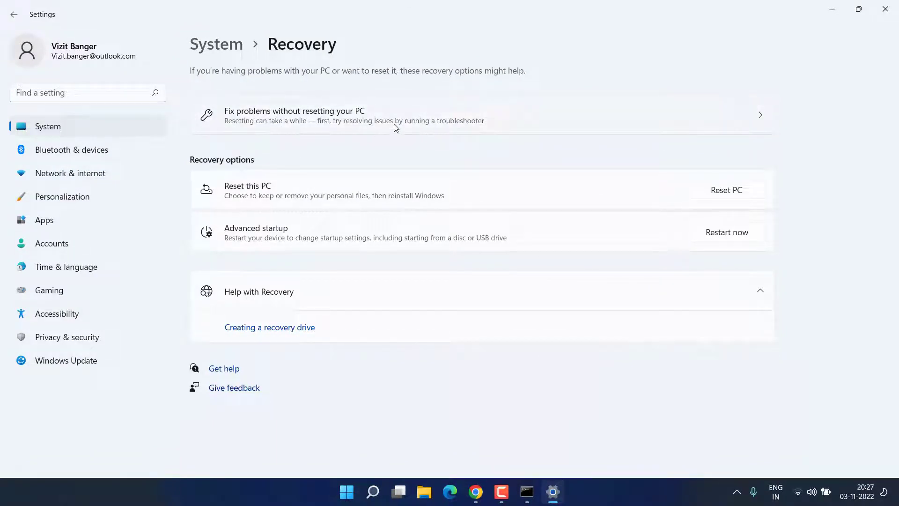
# - Start Reset this PC with Keep my files and Local reinstall, then cancel the reset
pyautogui.click(717, 191)
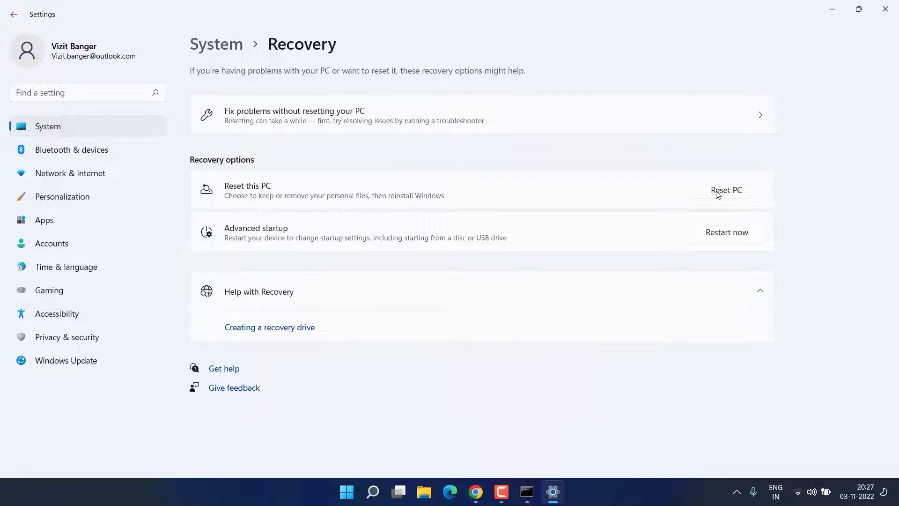
pyautogui.click(300, 178)
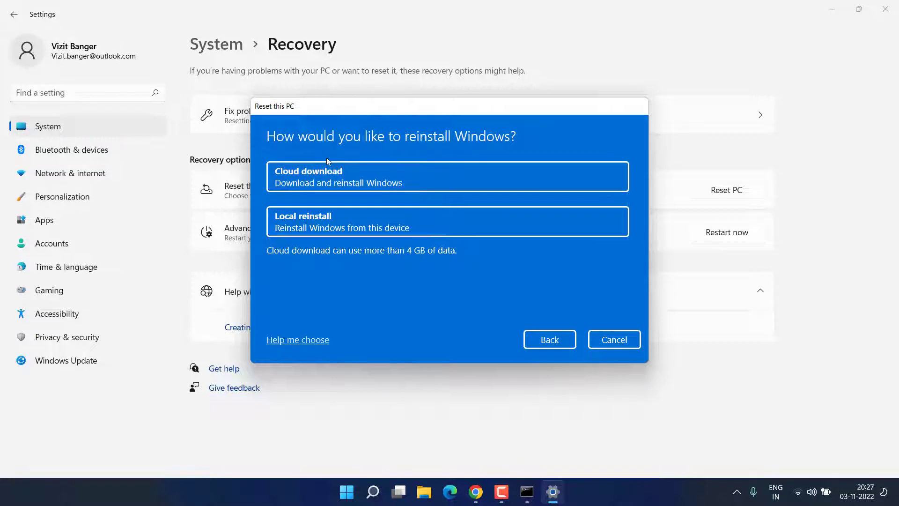
pyautogui.click(324, 224)
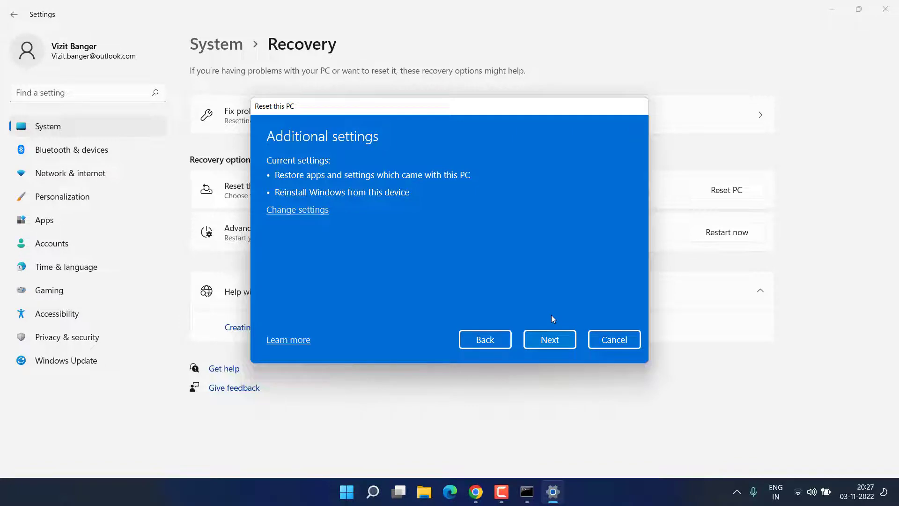
pyautogui.click(622, 341)
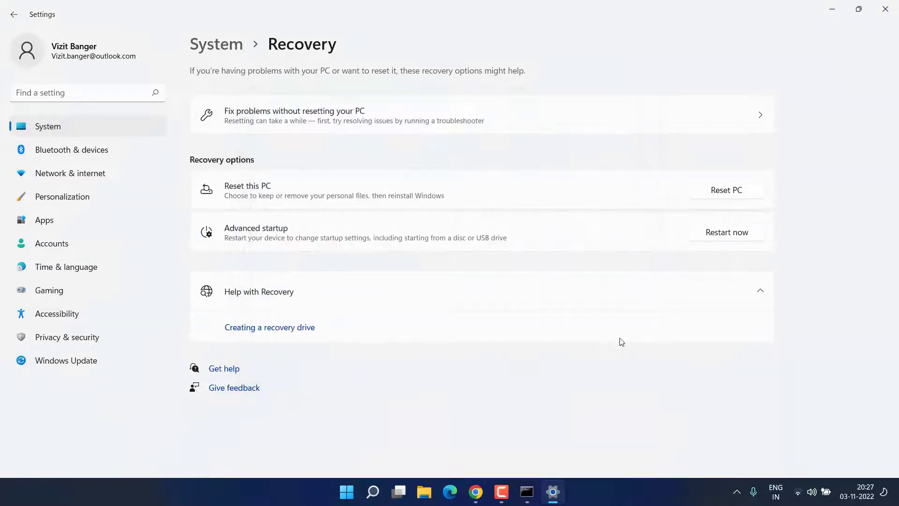
pyautogui.click(885, 9)
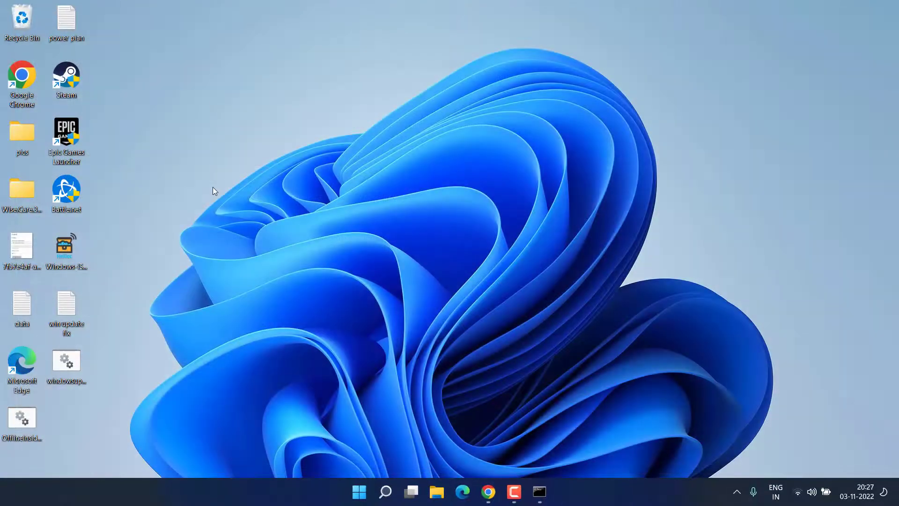